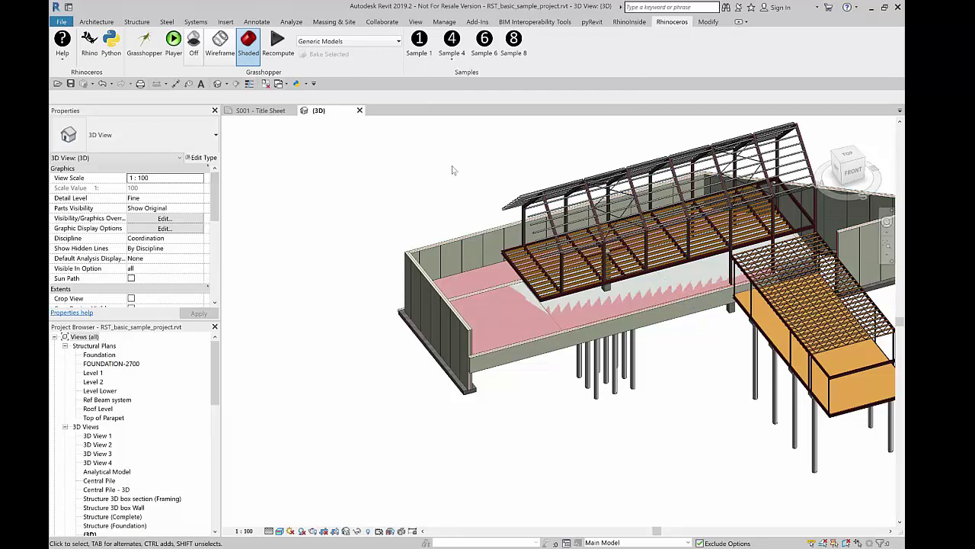
Launch Rhino and Grasshopper from Revit and zoom the canvas to 200%.
{"action": "left_click", "coordinate": [145, 44]}
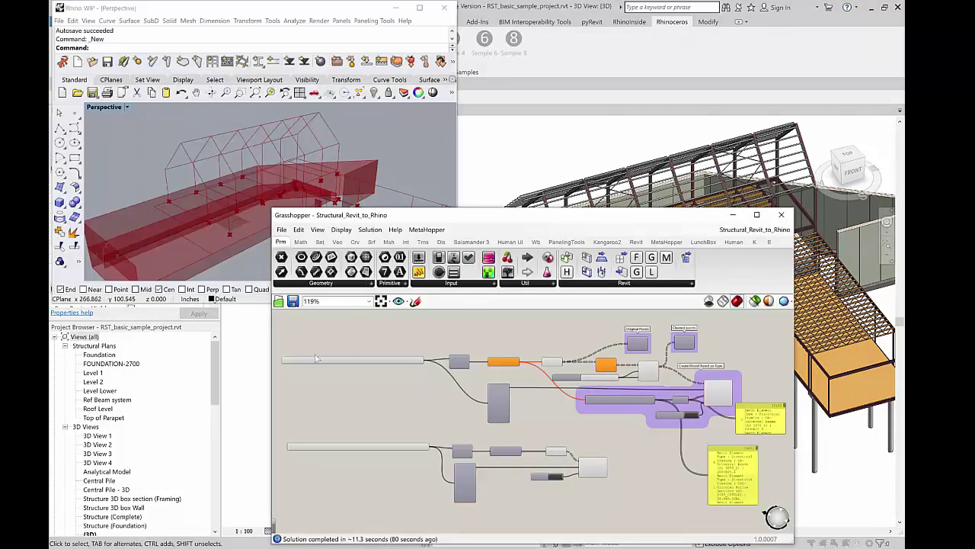
{"action": "scroll", "coordinate": [316, 347], "scroll_direction": "up", "scroll_amount": 3}
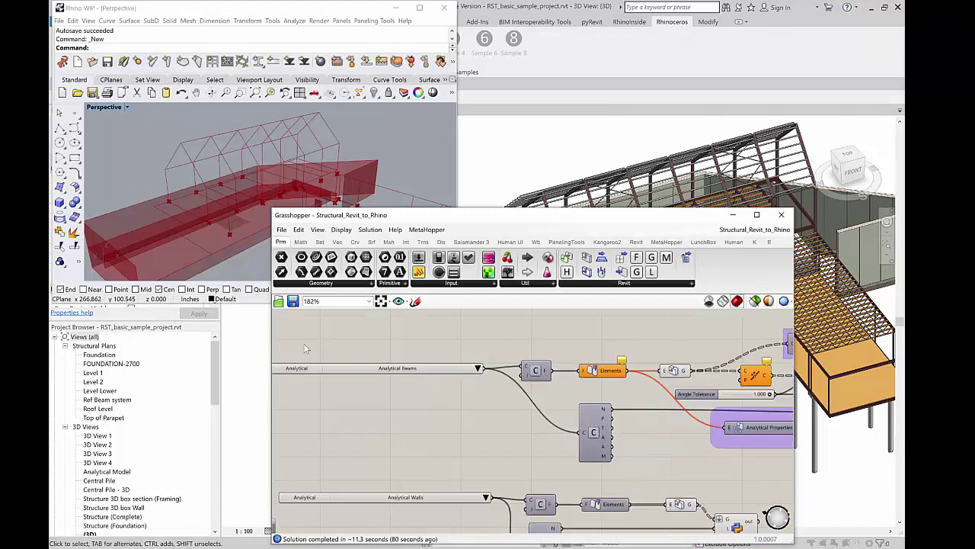
{"action": "scroll", "coordinate": [368, 347], "scroll_direction": "down", "scroll_amount": 1}
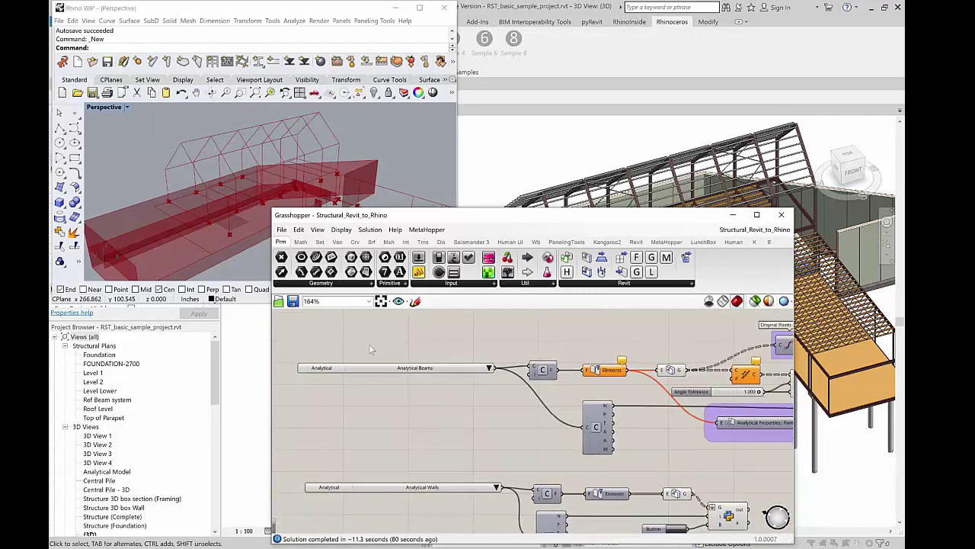
{"action": "scroll", "coordinate": [366, 348], "scroll_direction": "up", "scroll_amount": 1}
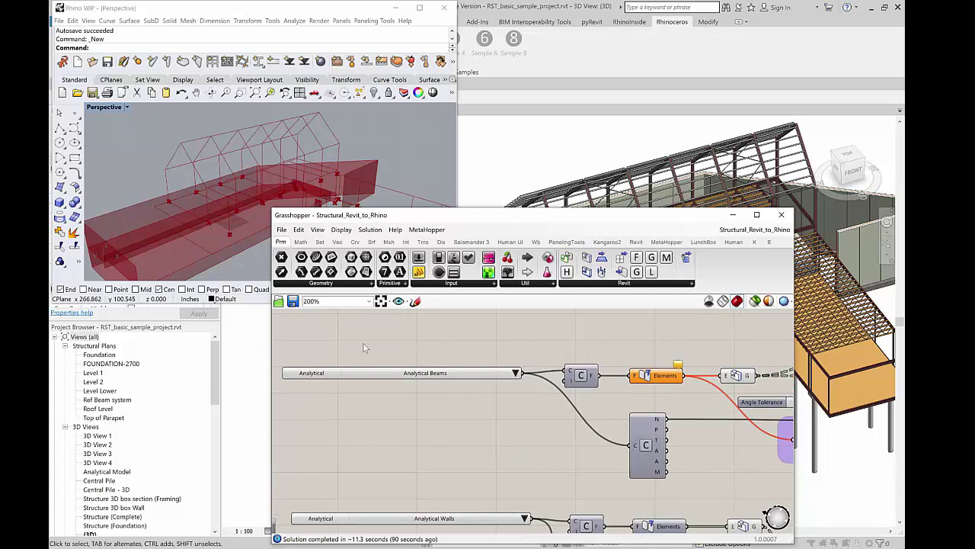
Pan right along the Analytical Beams row to Original Points, Cleaned points and Create Model.
{"action": "right_click_drag", "start_coordinate": [377, 336], "coordinate": [417, 331]}
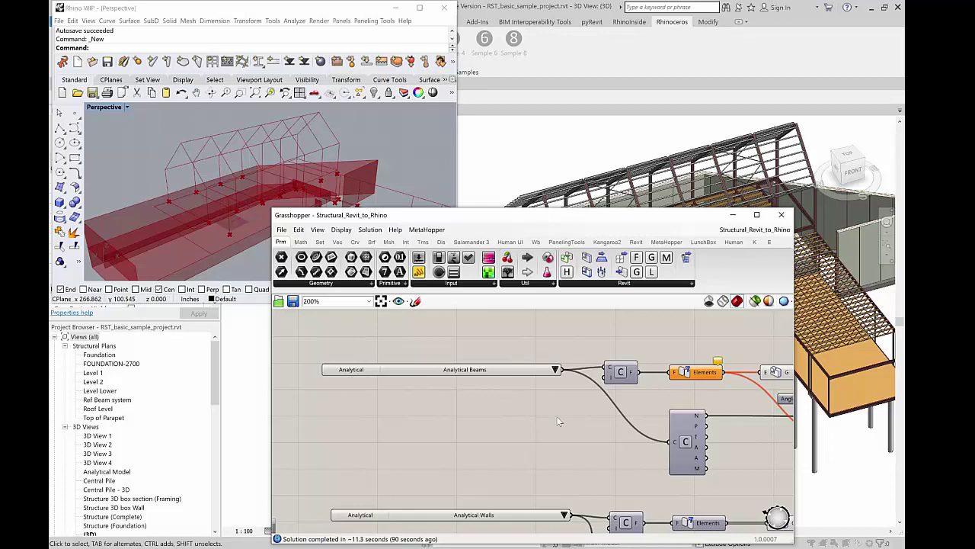
{"action": "right_click_drag", "start_coordinate": [560, 421], "coordinate": [383, 411]}
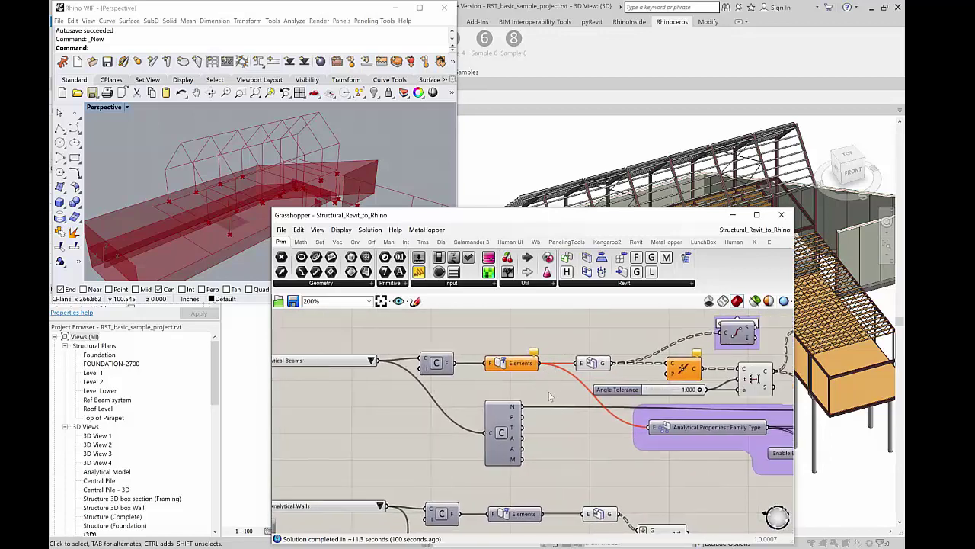
{"action": "right_click_drag", "start_coordinate": [579, 442], "coordinate": [416, 472]}
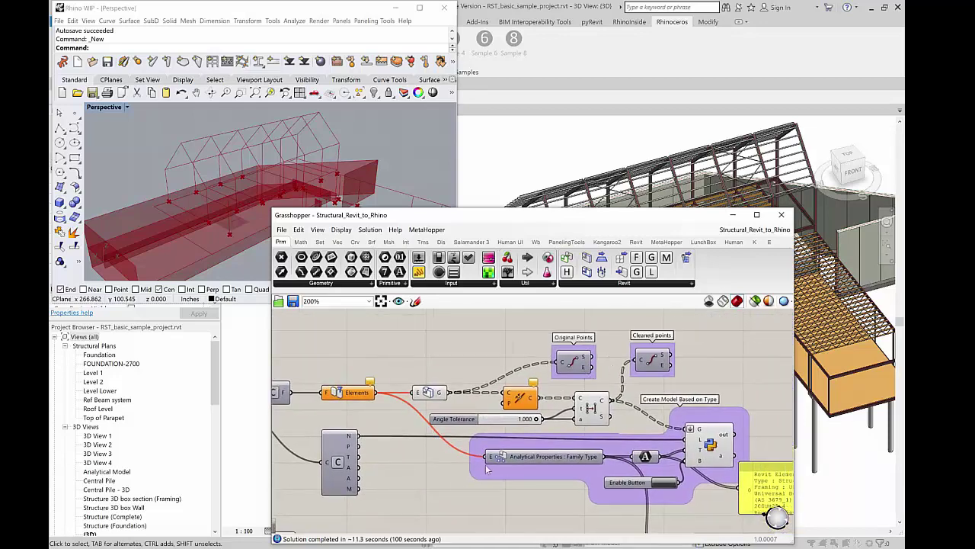
Turn on the Original Points preview and inspect the points in Rhino's viewport.
{"action": "right_click", "coordinate": [576, 365]}
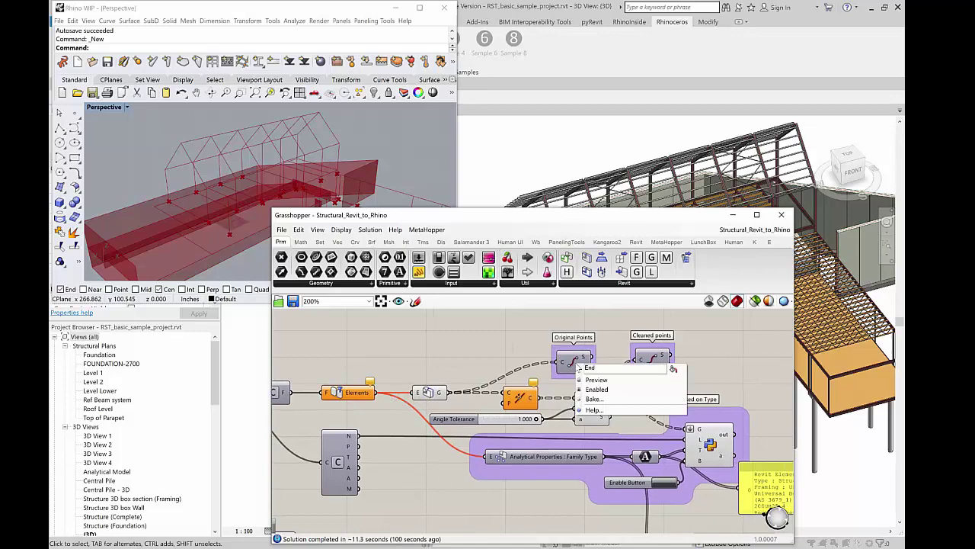
{"action": "left_click", "coordinate": [596, 380]}
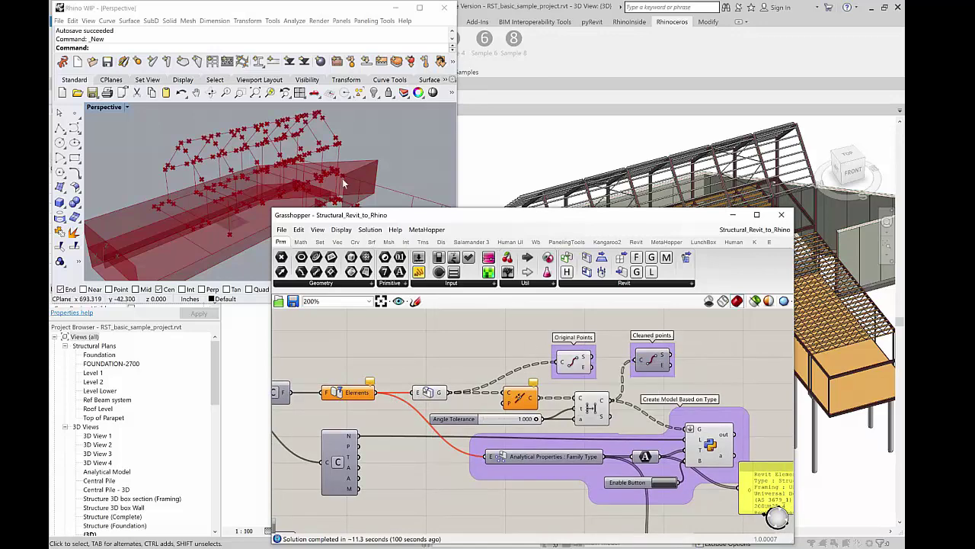
{"action": "right_click_drag", "start_coordinate": [388, 146], "coordinate": [207, 119]}
{"action": "scroll", "coordinate": [207, 119], "scroll_direction": "up", "scroll_amount": 3}
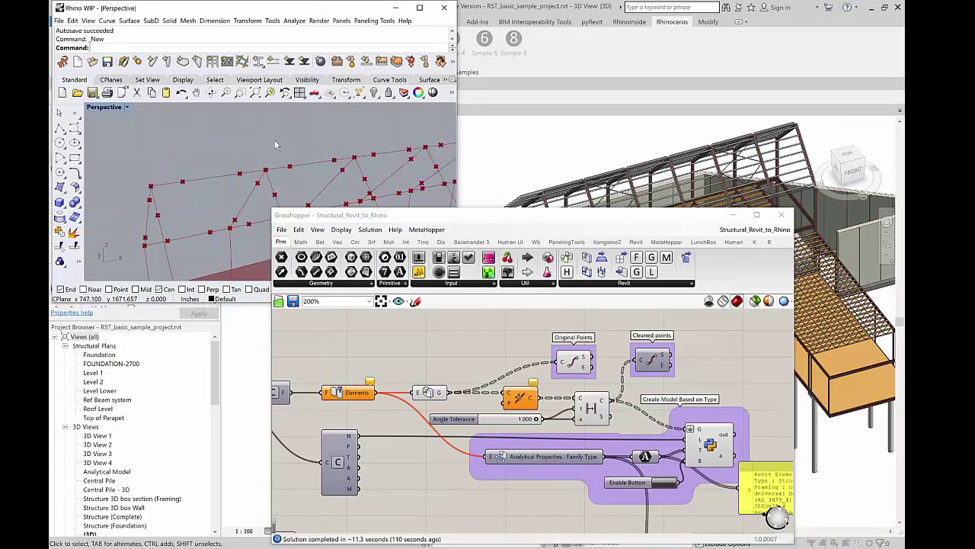
{"action": "scroll", "coordinate": [305, 146], "scroll_direction": "up", "scroll_amount": 2}
{"action": "scroll", "coordinate": [313, 152], "scroll_direction": "up", "scroll_amount": 2}
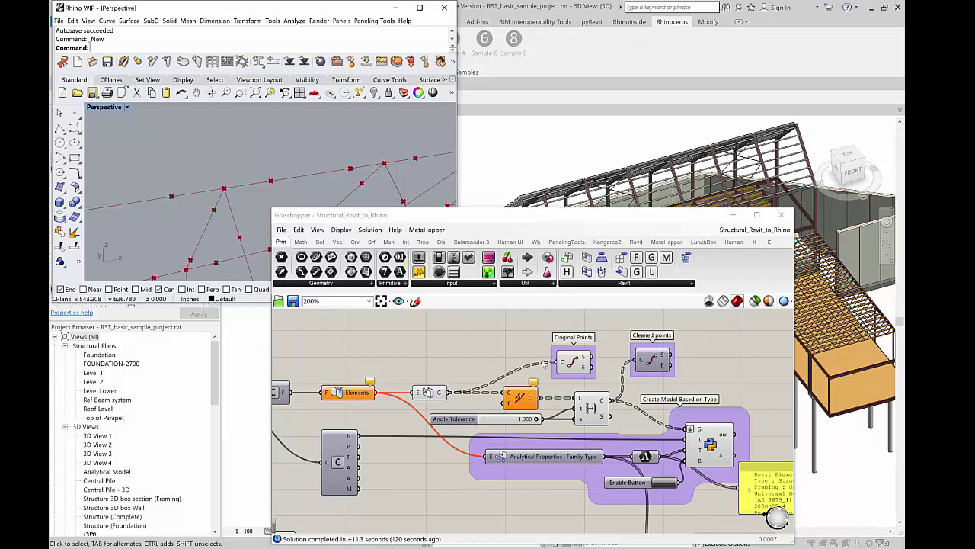
Hide Original Points, preview Cleaned points instead, and inspect the beam wireframe.
{"action": "left_click", "coordinate": [573, 362]}
{"action": "right_click", "coordinate": [573, 363]}
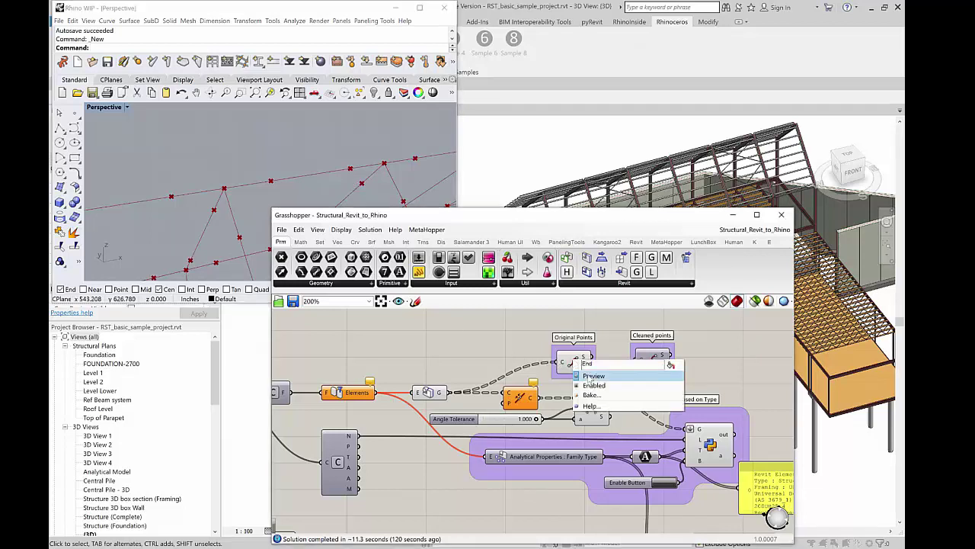
{"action": "left_click", "coordinate": [591, 374]}
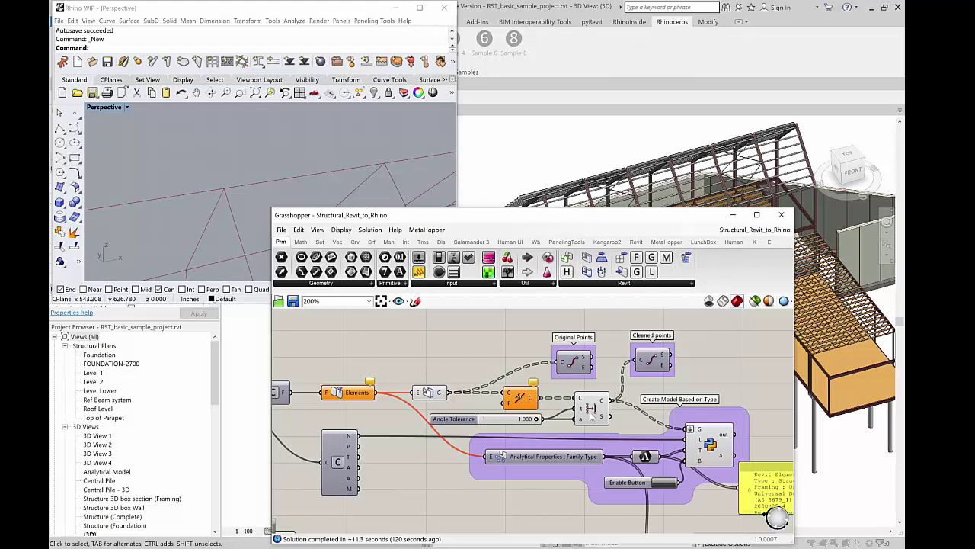
{"action": "right_click", "coordinate": [652, 362]}
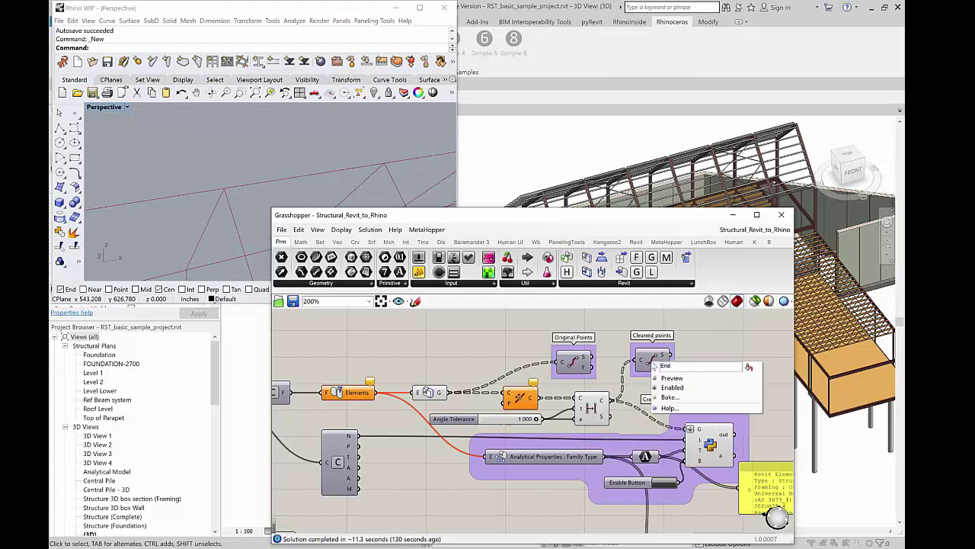
{"action": "left_click", "coordinate": [666, 372]}
{"action": "right_click_drag", "start_coordinate": [329, 166], "coordinate": [303, 162]}
{"action": "scroll", "coordinate": [332, 192], "scroll_direction": "up", "scroll_amount": 2}
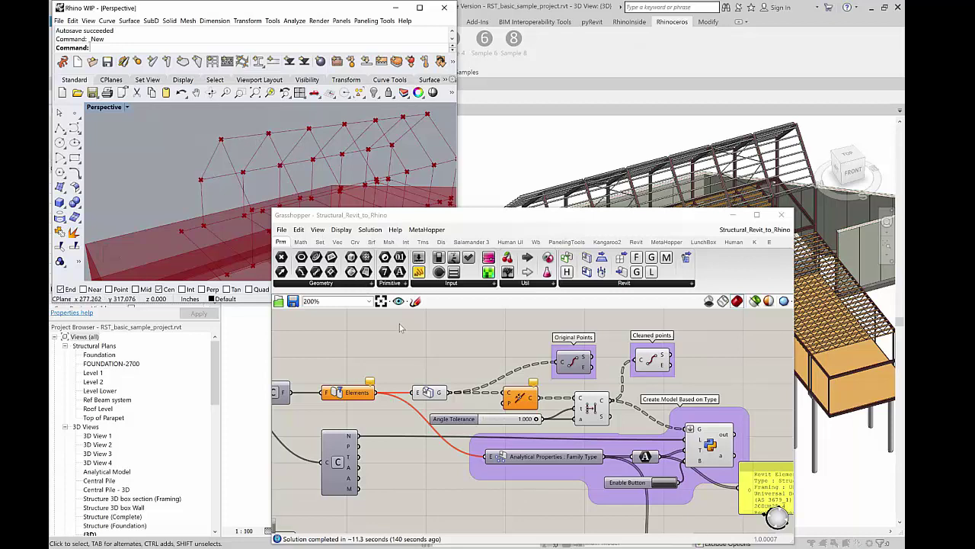
Pan past Analytical Walls, Columns and Floors to the Round Bar : 30mm and SC15012 framing rows, then move the editor left.
{"action": "right_click_drag", "start_coordinate": [433, 352], "coordinate": [591, 347]}
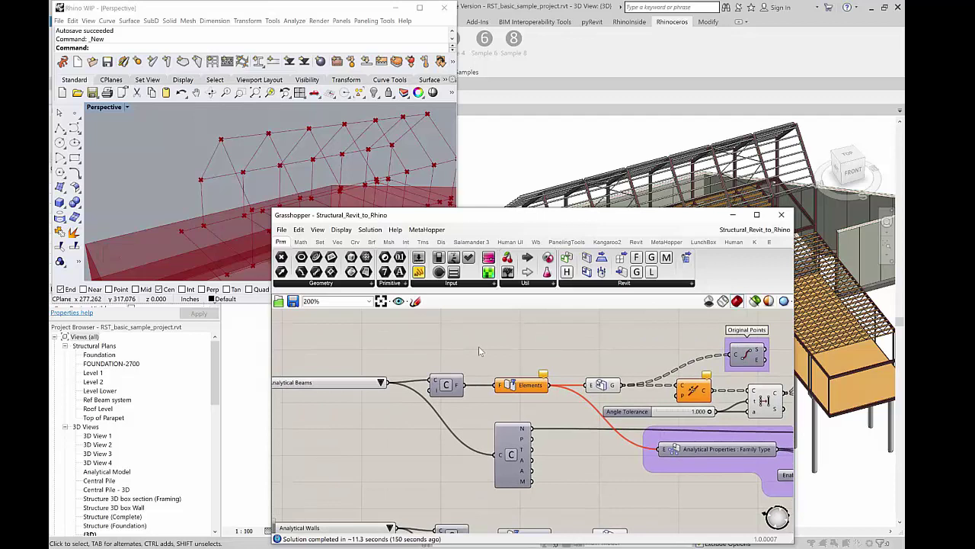
{"action": "right_click_drag", "start_coordinate": [395, 345], "coordinate": [556, 338]}
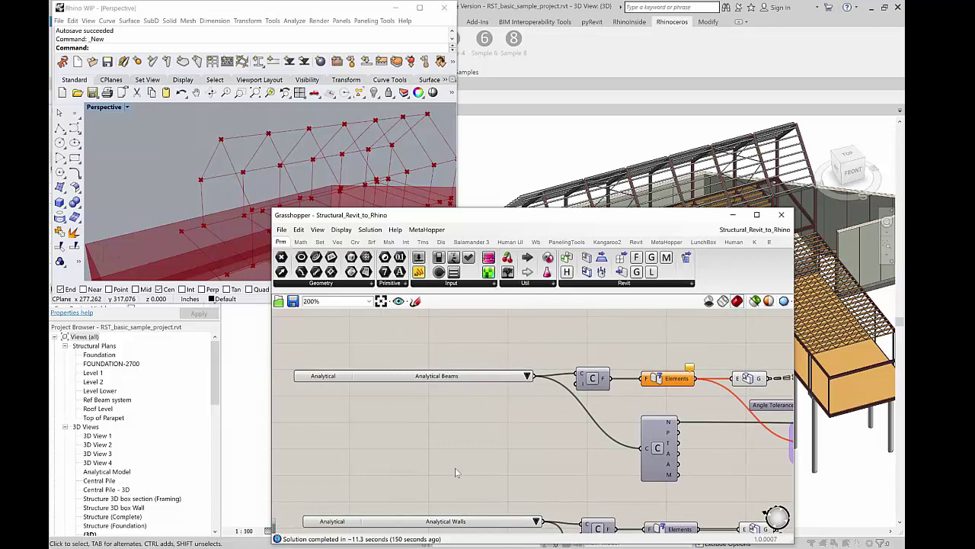
{"action": "right_click_drag", "start_coordinate": [455, 468], "coordinate": [459, 332]}
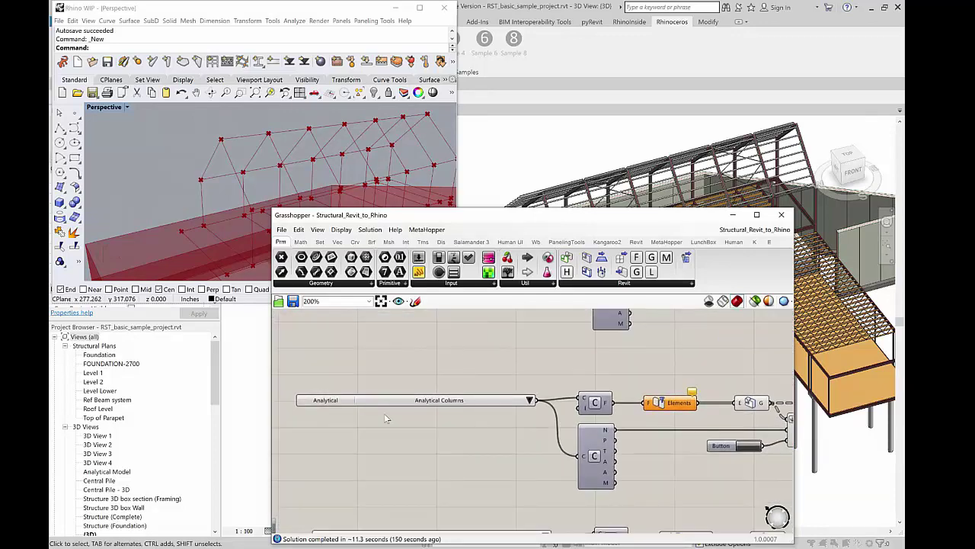
{"action": "right_click_drag", "start_coordinate": [459, 455], "coordinate": [483, 327]}
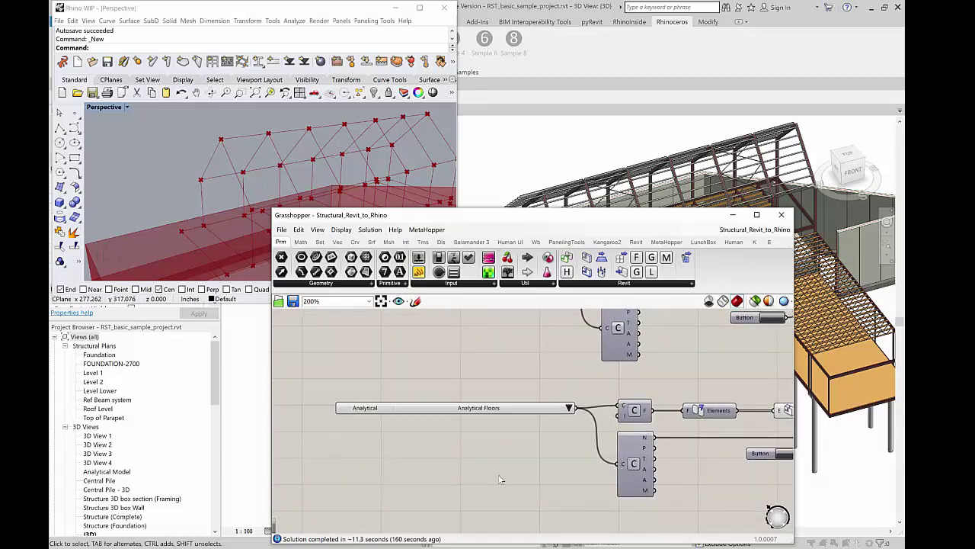
{"action": "right_click_drag", "start_coordinate": [498, 474], "coordinate": [490, 366]}
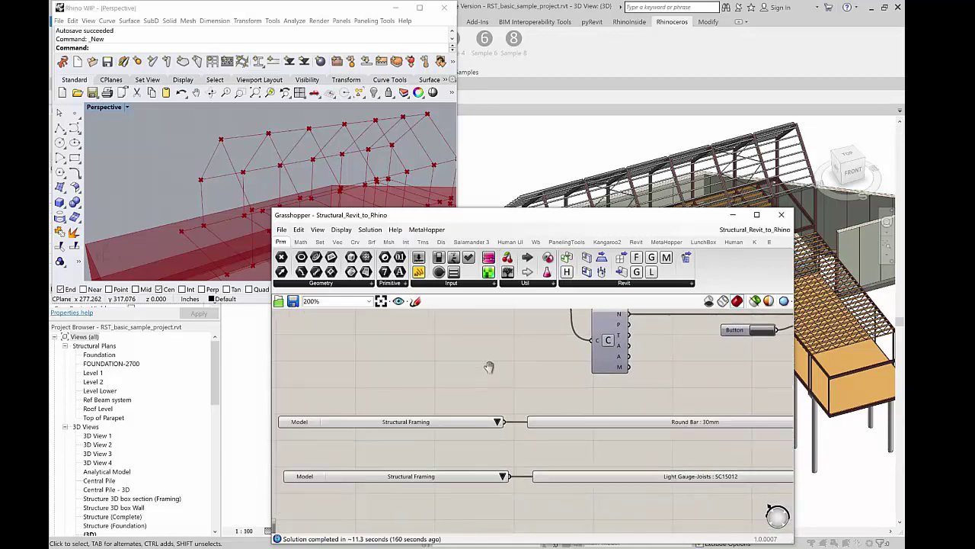
{"action": "left_click_drag", "start_coordinate": [539, 219], "coordinate": [358, 235]}
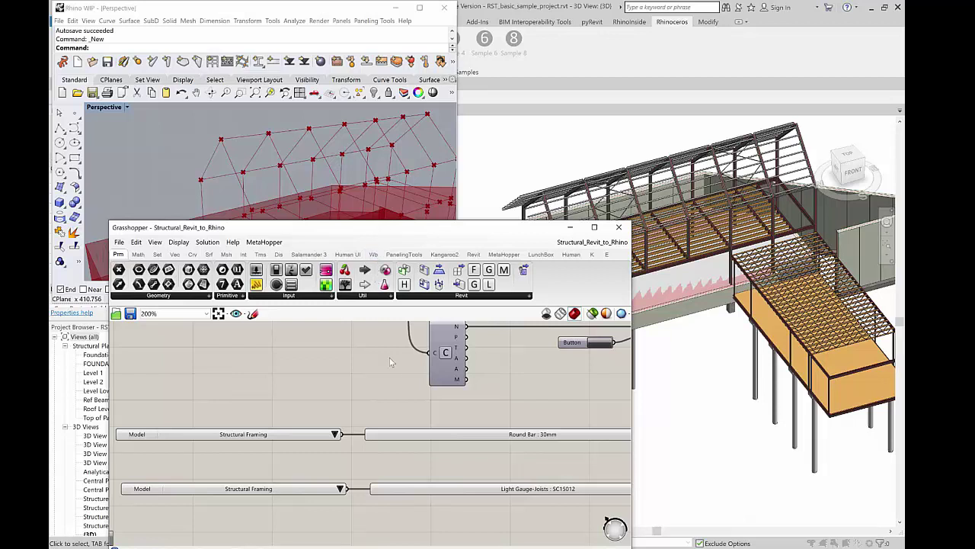
Disable the upper Elements component feeding Enable Analytical Model.
{"action": "right_click_drag", "start_coordinate": [406, 402], "coordinate": [343, 390]}
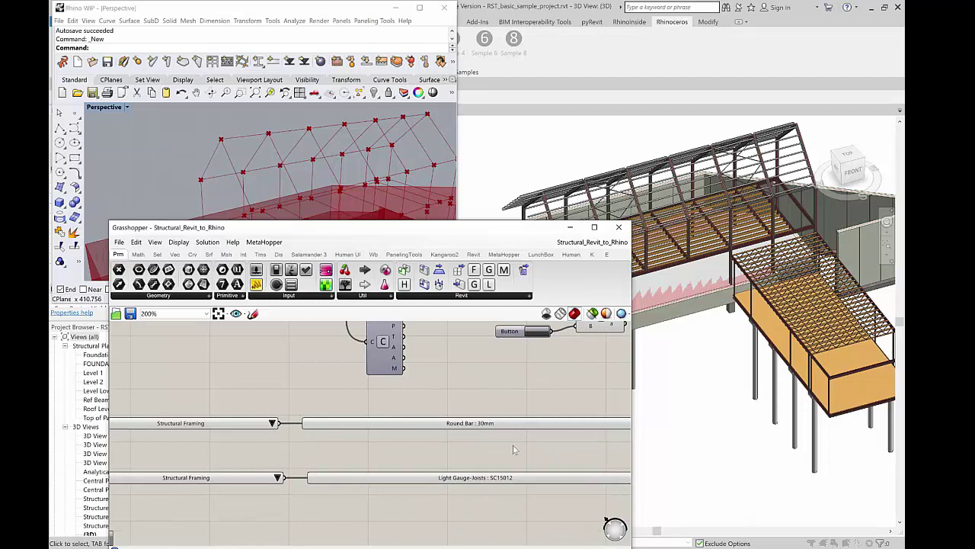
{"action": "right_click_drag", "start_coordinate": [564, 454], "coordinate": [185, 443]}
{"action": "right_click", "coordinate": [412, 427]}
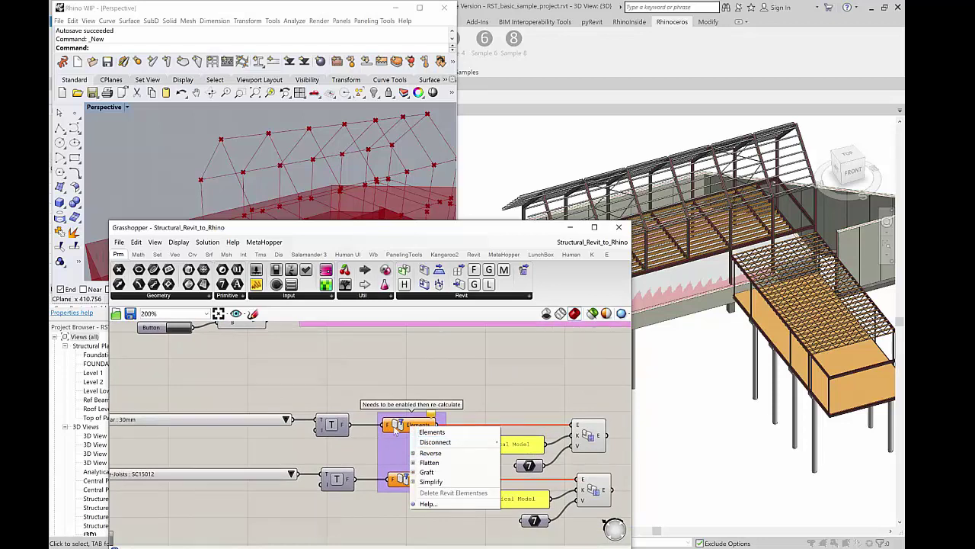
{"action": "left_click", "coordinate": [396, 429]}
{"action": "right_click", "coordinate": [396, 429]}
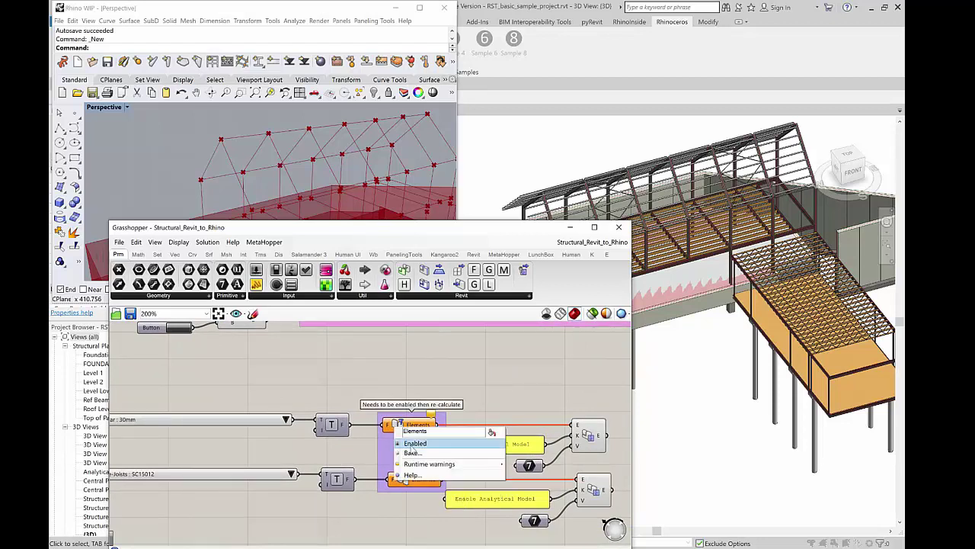
{"action": "left_click", "coordinate": [412, 448]}
Disable the lower Elements component too and recompute the whole definition.
{"action": "right_click", "coordinate": [407, 480]}
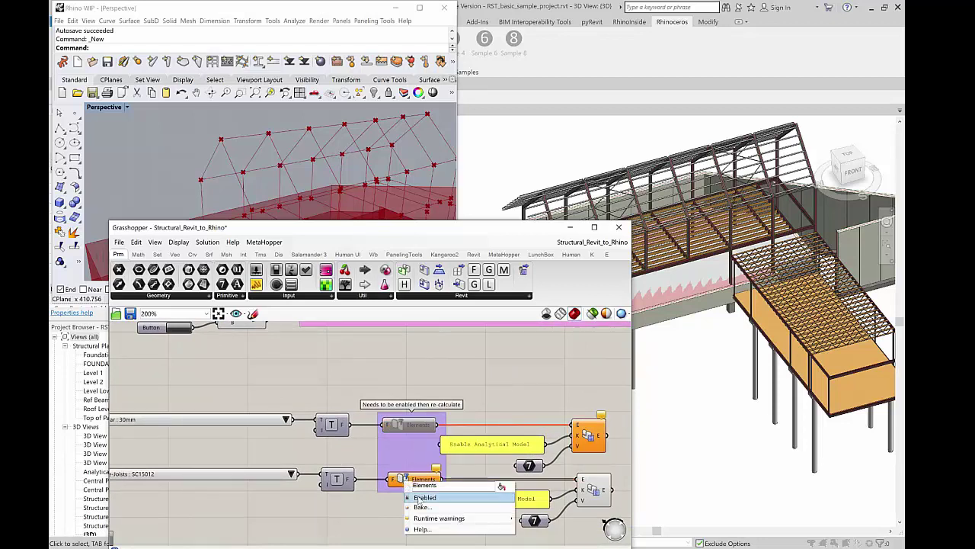
{"action": "left_click", "coordinate": [420, 497]}
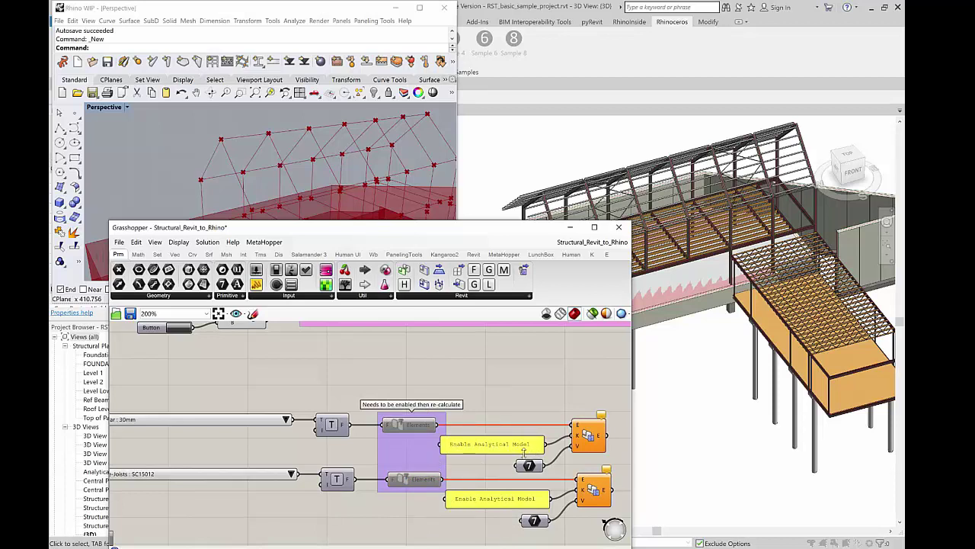
{"action": "left_click", "coordinate": [220, 244]}
{"action": "left_click", "coordinate": [216, 253]}
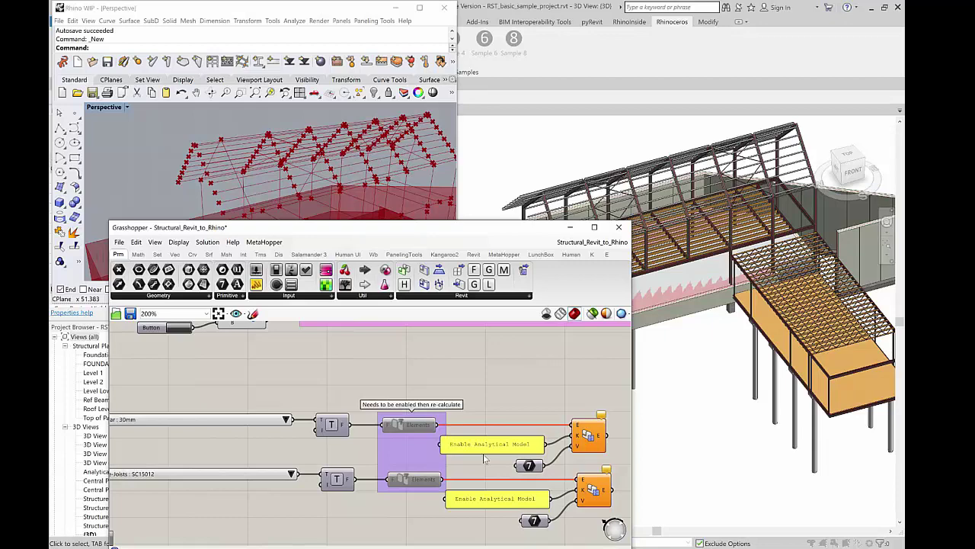
{"action": "scroll", "coordinate": [484, 457], "scroll_direction": "down", "scroll_amount": 8}
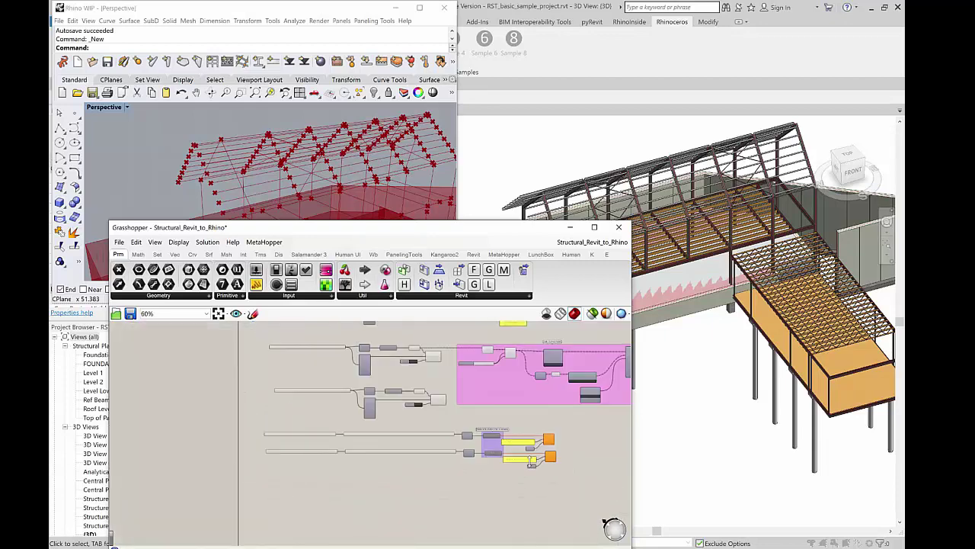
{"action": "scroll", "coordinate": [476, 333], "scroll_direction": "up", "scroll_amount": 4}
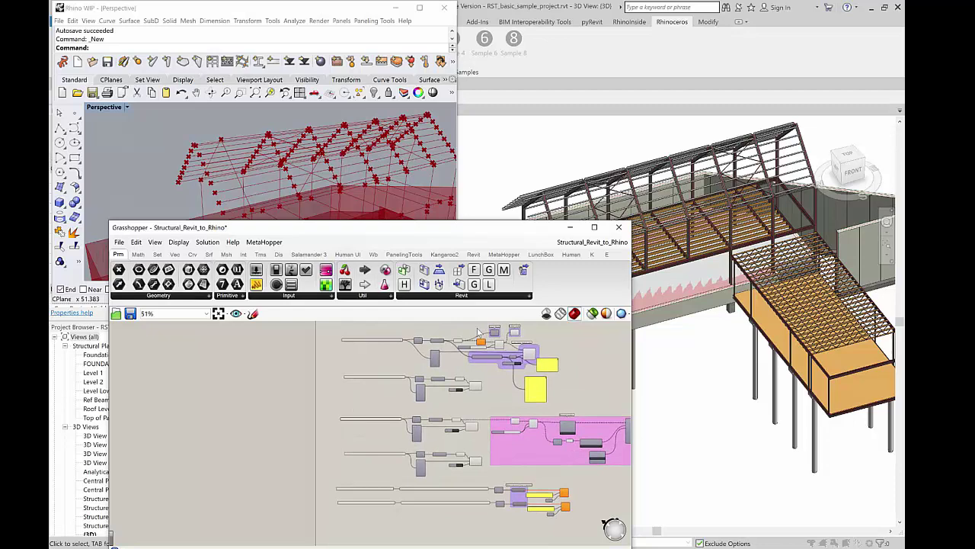
{"action": "scroll", "coordinate": [241, 348], "scroll_direction": "up", "scroll_amount": 5}
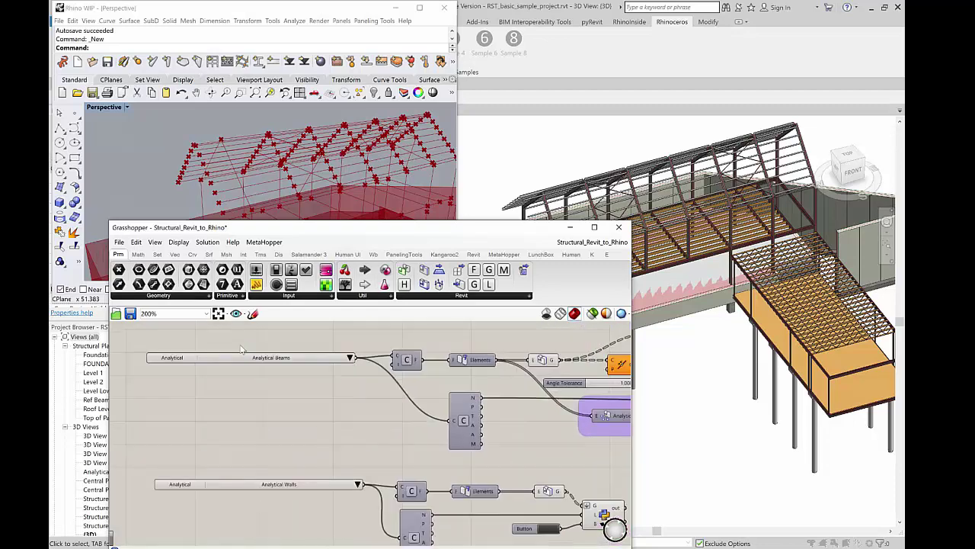
{"action": "right_click_drag", "start_coordinate": [462, 446], "coordinate": [257, 430]}
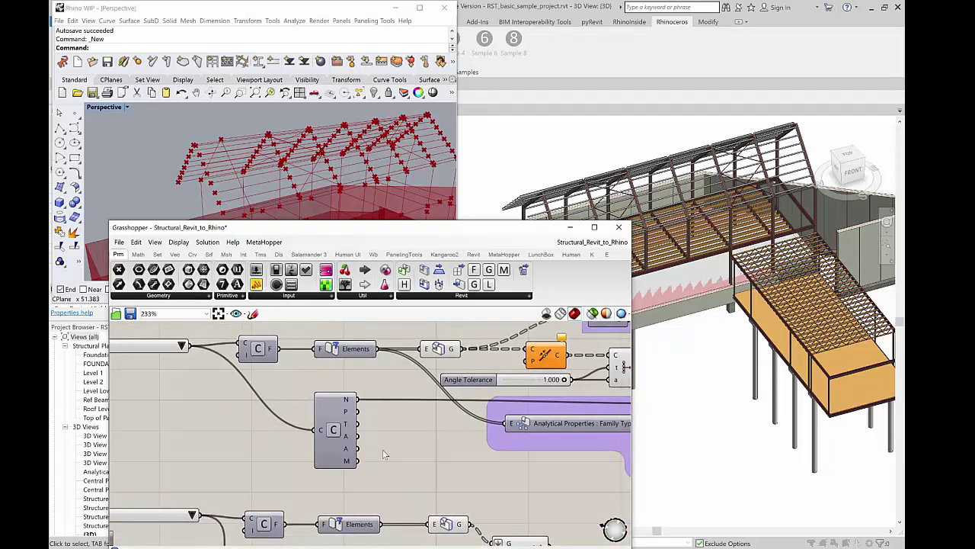
{"action": "right_click_drag", "start_coordinate": [454, 465], "coordinate": [284, 487]}
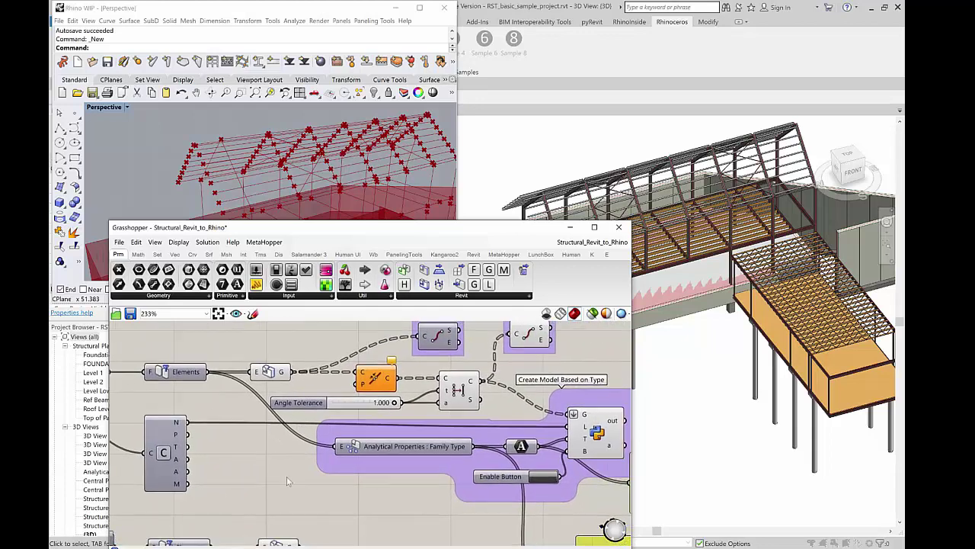
{"action": "right_click_drag", "start_coordinate": [272, 126], "coordinate": [290, 155]}
{"action": "scroll", "coordinate": [289, 156], "scroll_direction": "down", "scroll_amount": 3}
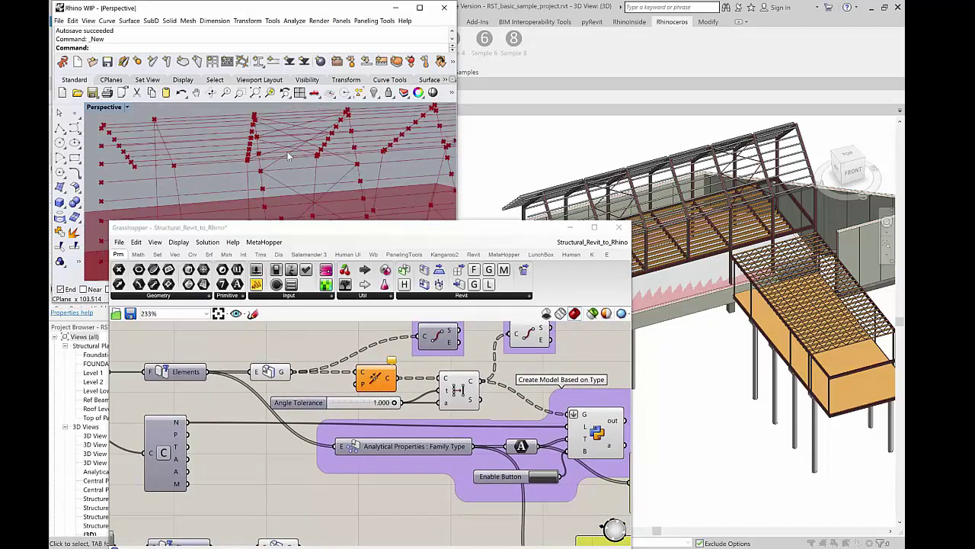
{"action": "right_click_drag", "start_coordinate": [288, 155], "coordinate": [270, 172]}
{"action": "scroll", "coordinate": [282, 163], "scroll_direction": "up", "scroll_amount": 3}
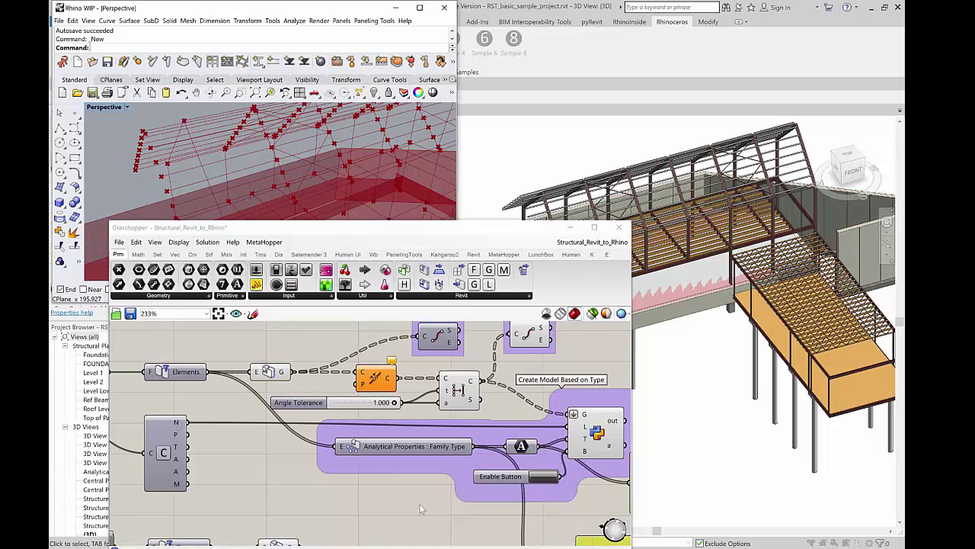
{"action": "right_click_drag", "start_coordinate": [420, 509], "coordinate": [312, 499]}
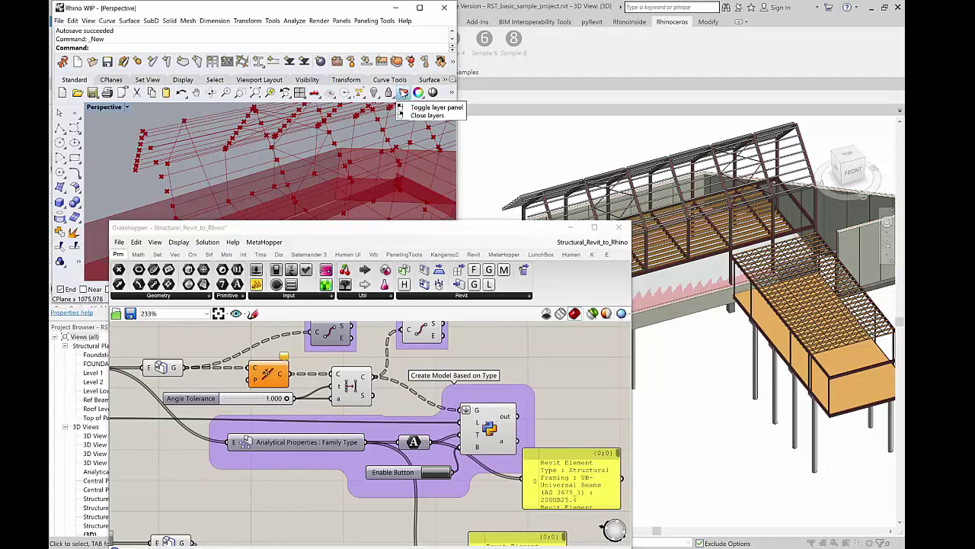
Show and enlarge Rhino's Layers panel, then bake beams onto per-type Analytical Beams sublayers.
{"action": "left_click", "coordinate": [418, 94]}
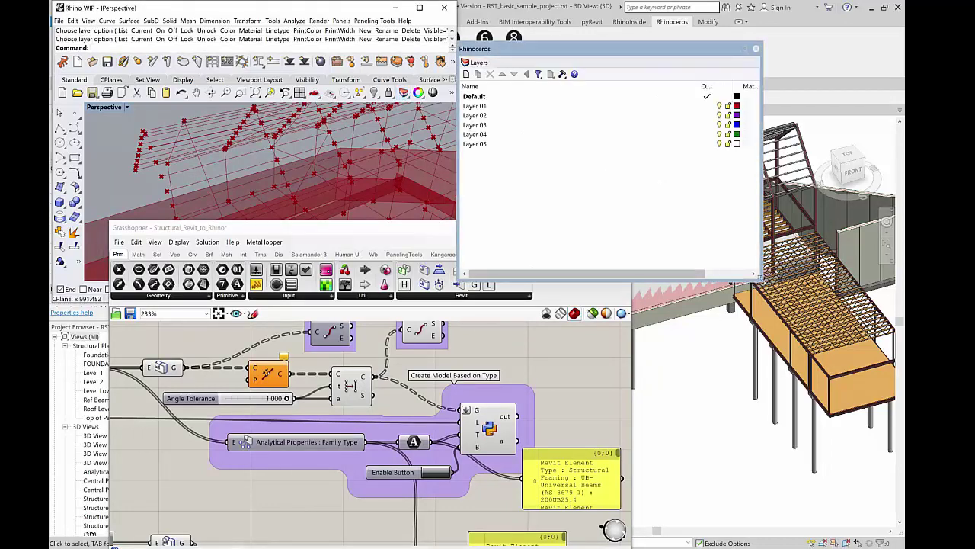
{"action": "left_click_drag", "start_coordinate": [762, 282], "coordinate": [754, 319]}
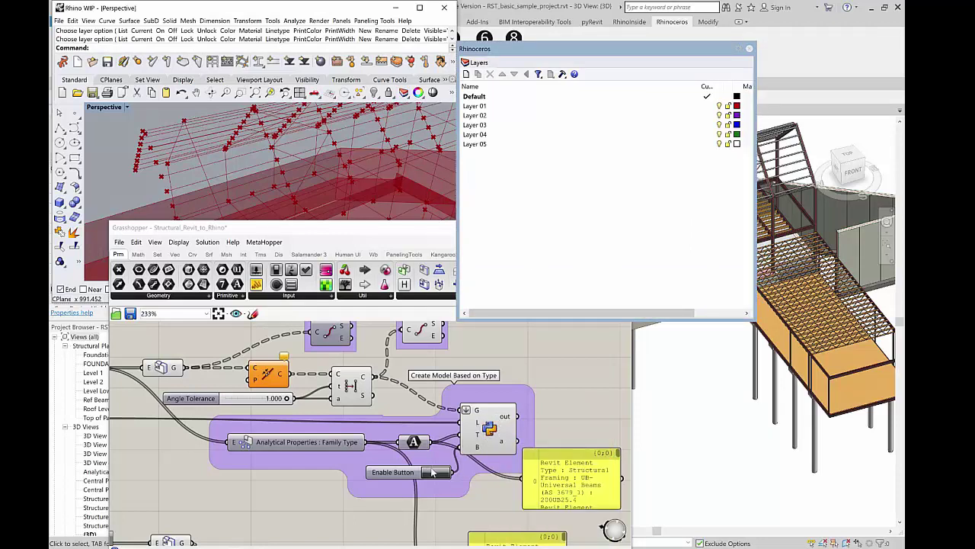
{"action": "left_click", "coordinate": [433, 473]}
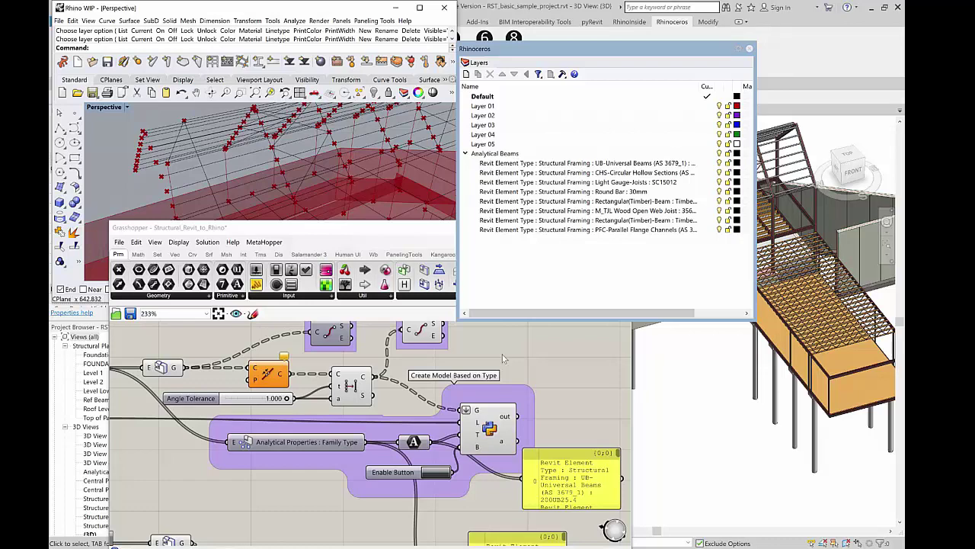
Bring Grasshopper forward and navigate to the pink Build Analysis model group with Angle Tolerance 1.000.
{"action": "scroll", "coordinate": [502, 354], "scroll_direction": "down", "scroll_amount": 1}
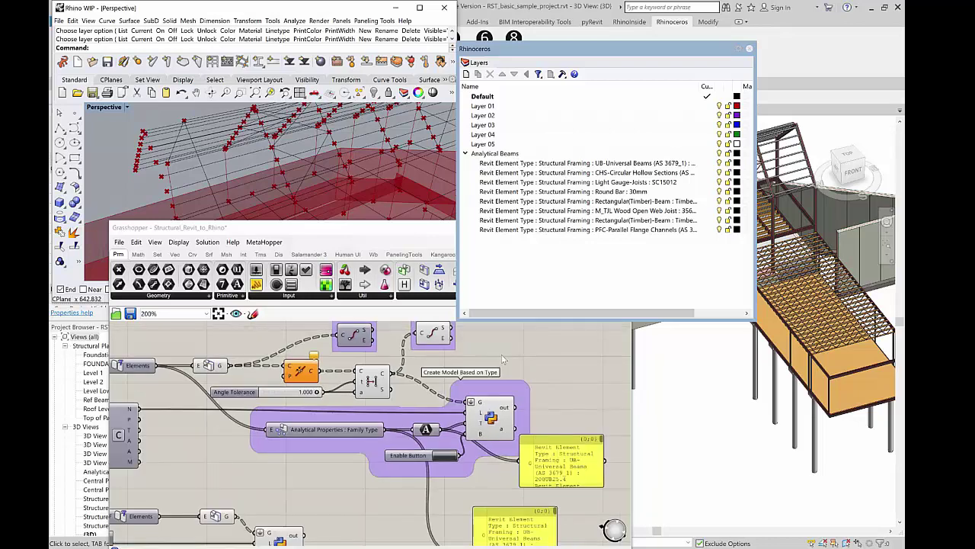
{"action": "scroll", "coordinate": [506, 355], "scroll_direction": "down", "scroll_amount": 6}
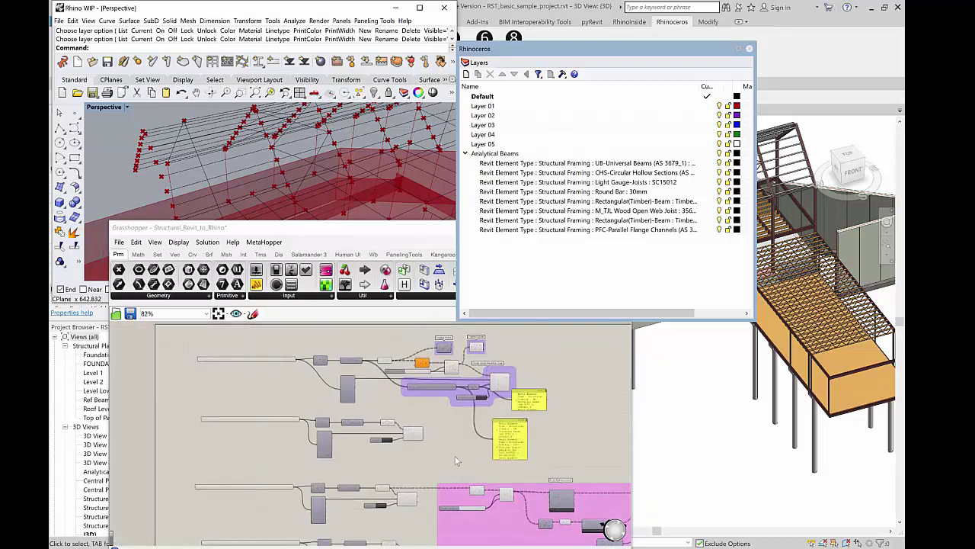
{"action": "left_click", "coordinate": [350, 368]}
{"action": "right_click_drag", "start_coordinate": [350, 368], "coordinate": [303, 349]}
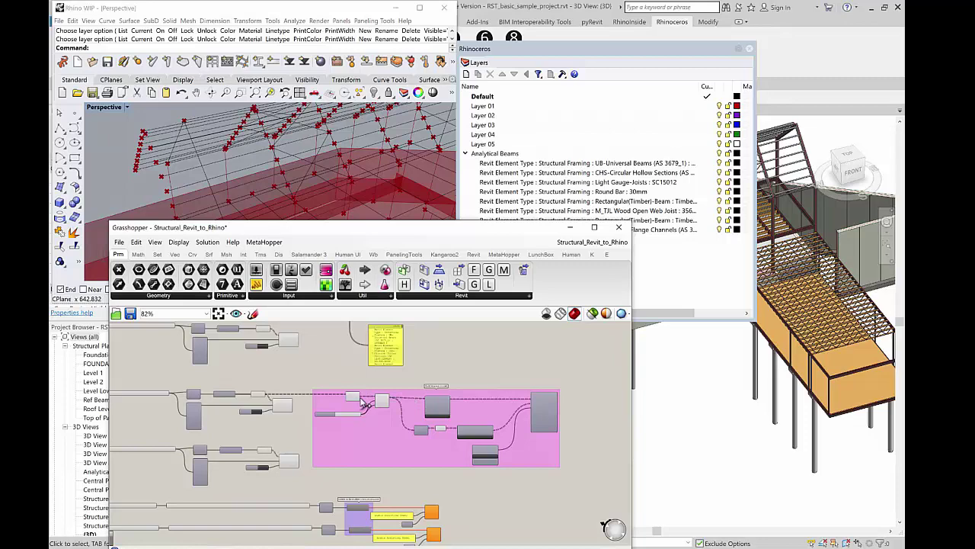
{"action": "scroll", "coordinate": [306, 387], "scroll_direction": "up", "scroll_amount": 2}
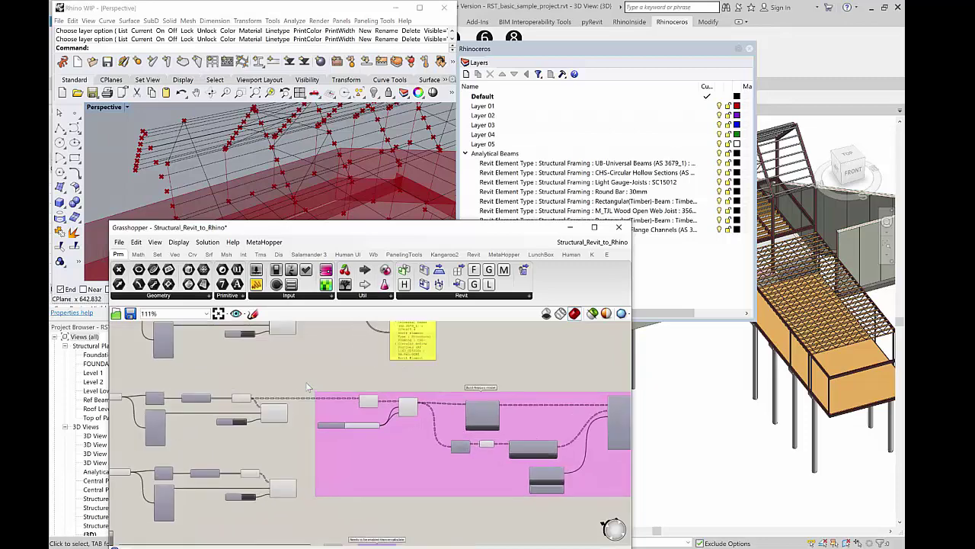
{"action": "scroll", "coordinate": [345, 391], "scroll_direction": "up", "scroll_amount": 2}
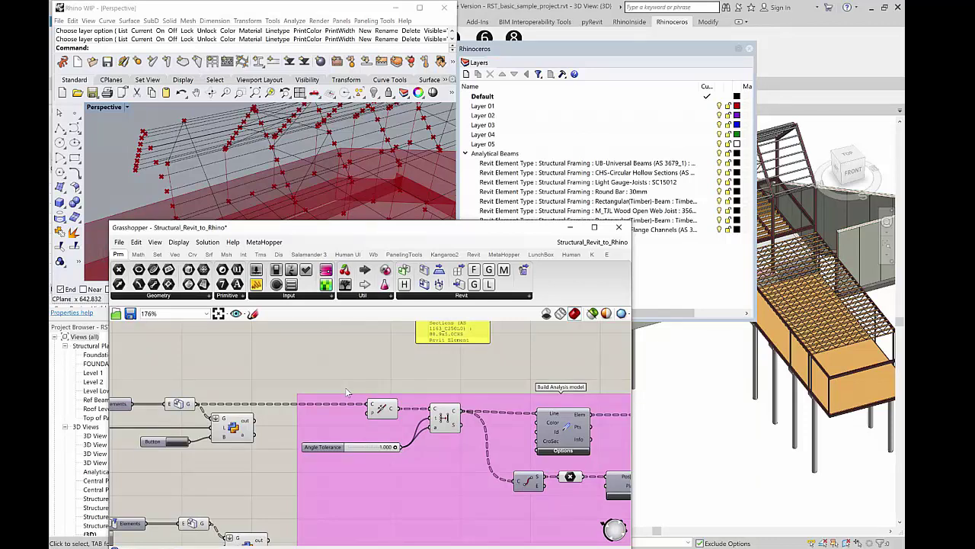
{"action": "right_click_drag", "start_coordinate": [559, 358], "coordinate": [383, 353]}
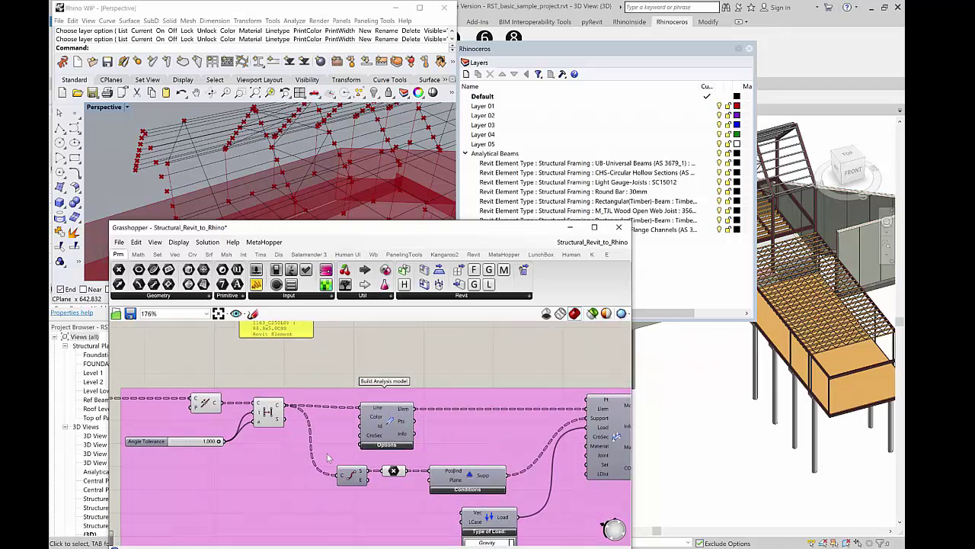
{"action": "scroll", "coordinate": [337, 458], "scroll_direction": "up", "scroll_amount": 1}
{"action": "scroll", "coordinate": [336, 457], "scroll_direction": "up", "scroll_amount": 1}
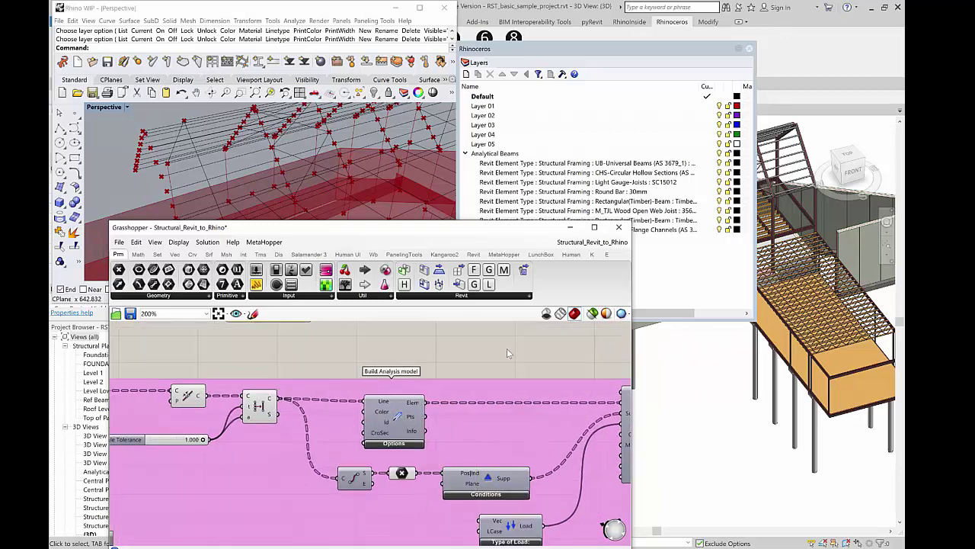
{"action": "right_click_drag", "start_coordinate": [507, 353], "coordinate": [471, 337]}
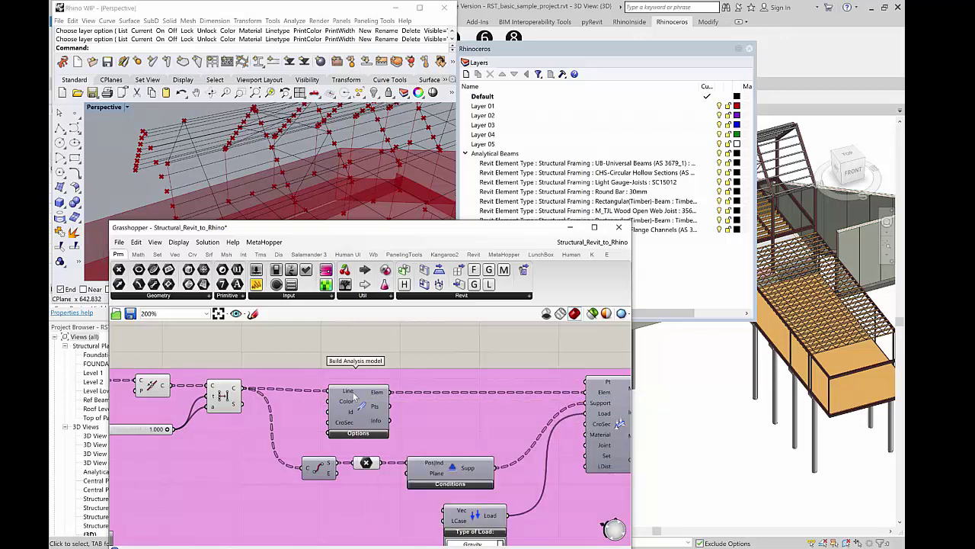
{"action": "mouse_move", "coordinate": [377, 424]}
{"action": "right_click_drag", "start_coordinate": [489, 432], "coordinate": [445, 414]}
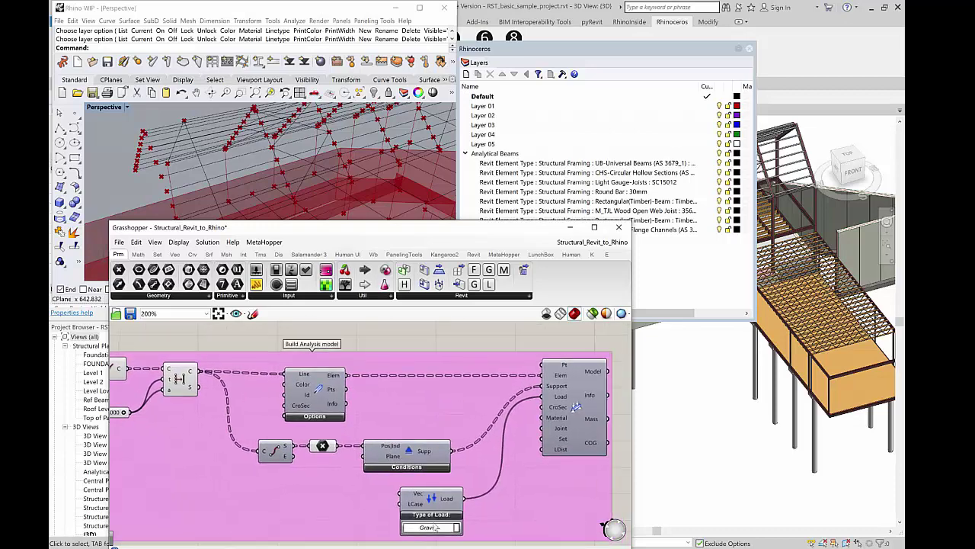